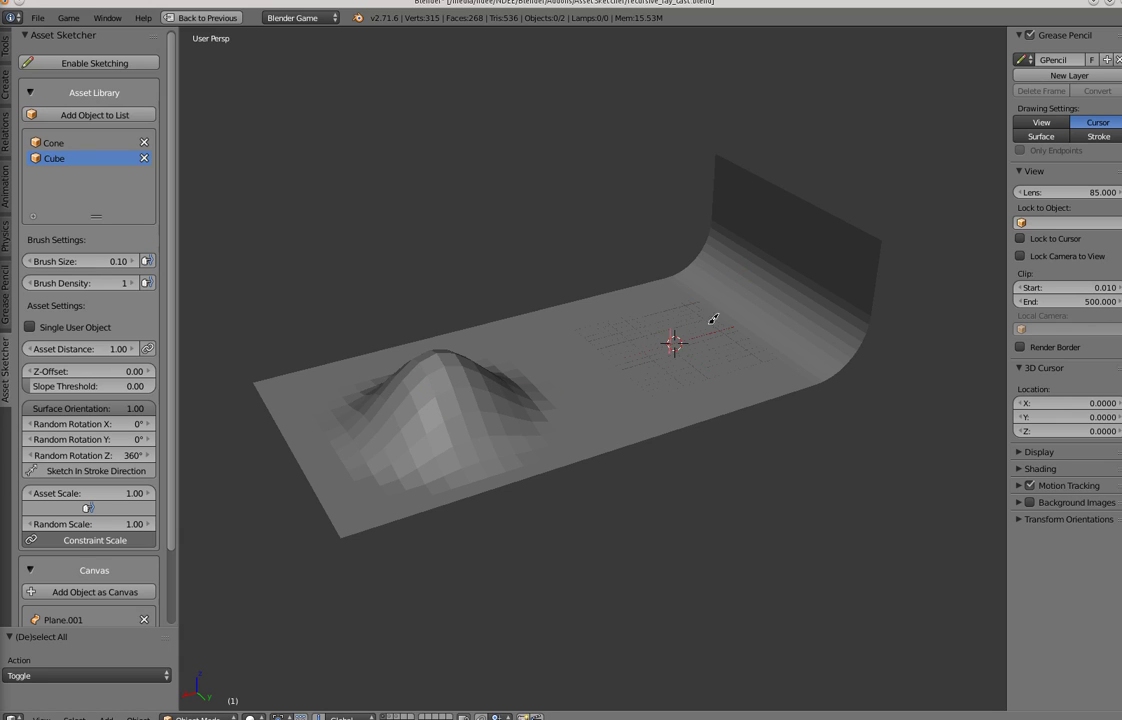
# Step: Sketch individual cubes and short cube strokes on the flat area of the canvas with the 0.10 brush
pyautogui.click(626, 343)
pyautogui.click(694, 313)
pyautogui.moveTo(691, 350)
pyautogui.mouseDown()
pyautogui.moveTo(604, 400)
pyautogui.moveTo(569, 362)
pyautogui.moveTo(536, 352)
pyautogui.moveTo(647, 358)
pyautogui.moveTo(697, 308)
pyautogui.moveTo(635, 336)
pyautogui.mouseUp()
pyautogui.moveTo(651, 324)
pyautogui.mouseDown(button='middle')
pyautogui.moveTo(666, 352)
pyautogui.moveTo(652, 278)
pyautogui.moveTo(594, 305)
pyautogui.moveTo(640, 326)
pyautogui.mouseUp(button='middle')
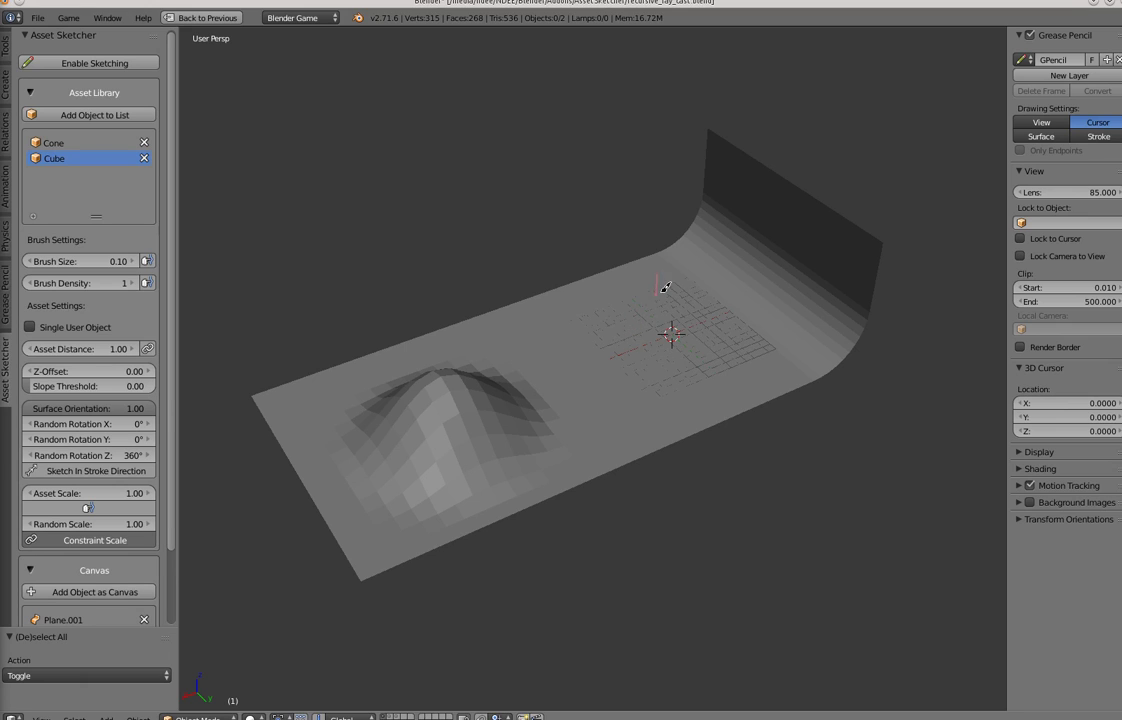
pyautogui.moveTo(665, 288)
pyautogui.mouseDown()
pyautogui.moveTo(586, 380)
pyautogui.moveTo(612, 320)
pyautogui.moveTo(680, 276)
pyautogui.moveTo(656, 293)
pyautogui.moveTo(627, 371)
pyautogui.moveTo(711, 271)
pyautogui.mouseUp()
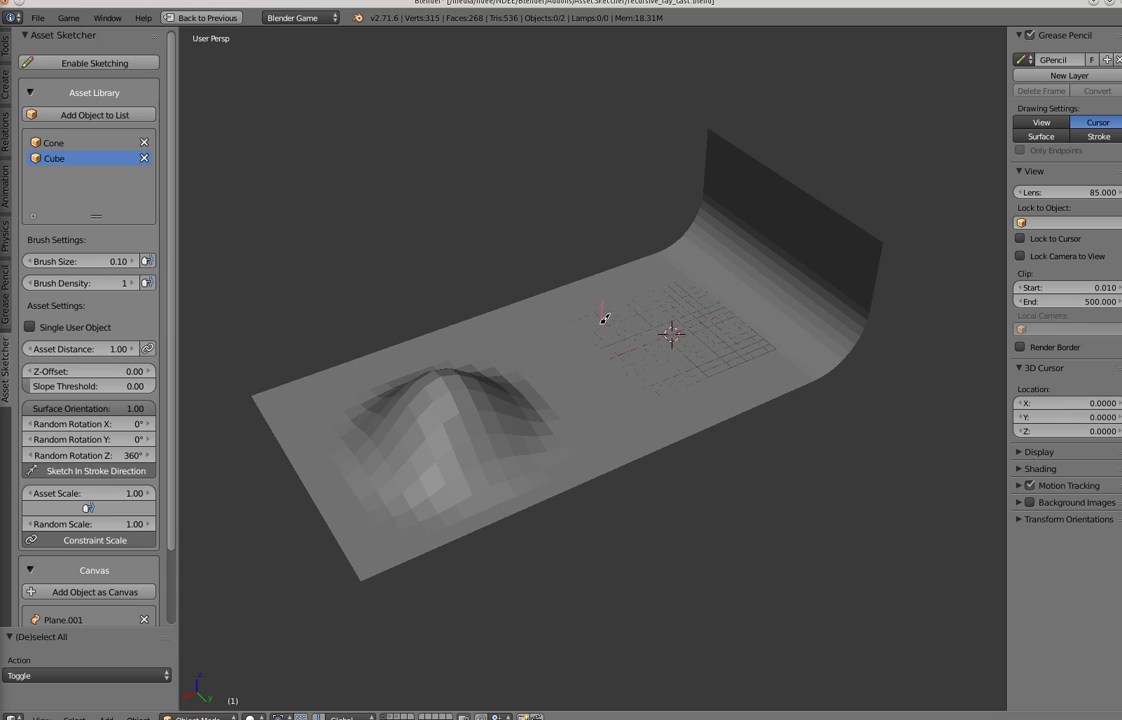
# Step: Set the sketch brush size to 8.40 and the brush density to 10
pyautogui.click(661, 332)
pyautogui.press('f')
pyautogui.click(661, 331)
pyautogui.press('f')
pyautogui.click(586, 334)
pyautogui.moveTo(615, 315); pyautogui.dragTo(627, 317, button='middle')
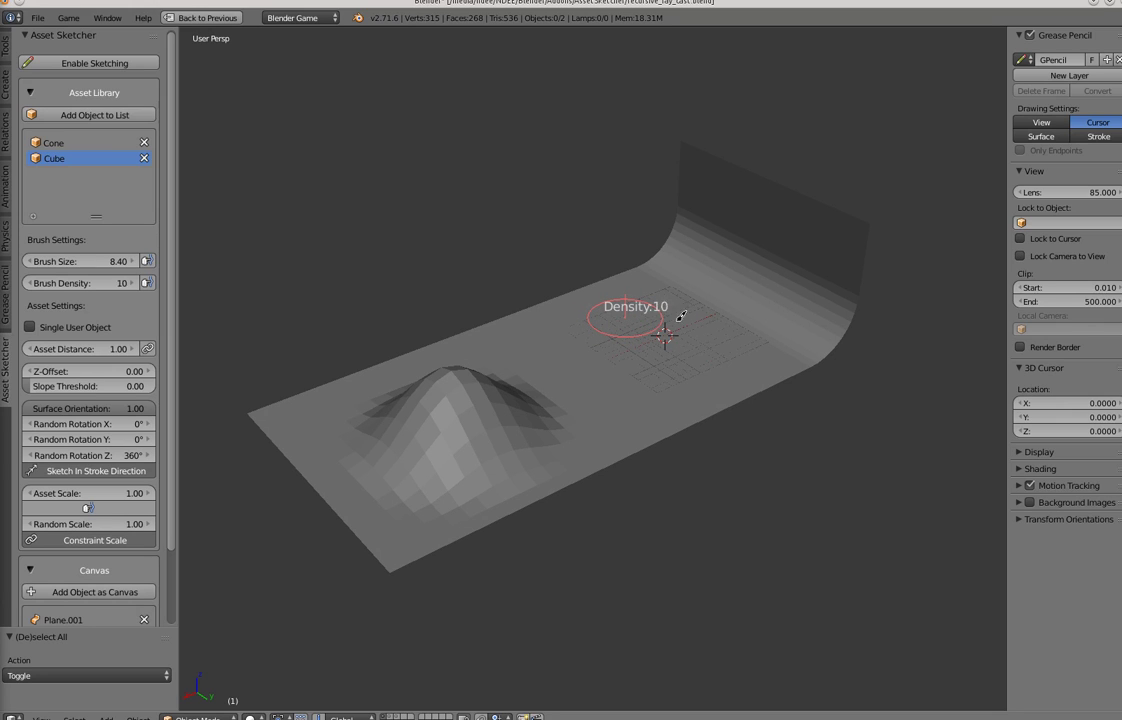
# Step: Set the brush density to 5 and sketch a test patch of cubes near the curved ramp, erasing it again
pyautogui.moveTo(655, 288)
pyautogui.mouseDown()
pyautogui.moveTo(599, 388)
pyautogui.moveTo(622, 308)
pyautogui.moveTo(655, 303)
pyautogui.mouseUp()
pyautogui.moveTo(608, 334); pyautogui.dragTo(594, 357, button='middle')
pyautogui.moveTo(662, 280)
pyautogui.mouseDown()
pyautogui.moveTo(628, 325)
pyautogui.moveTo(548, 328)
pyautogui.moveTo(528, 348)
pyautogui.moveTo(668, 322)
pyautogui.moveTo(696, 300)
pyautogui.mouseUp()
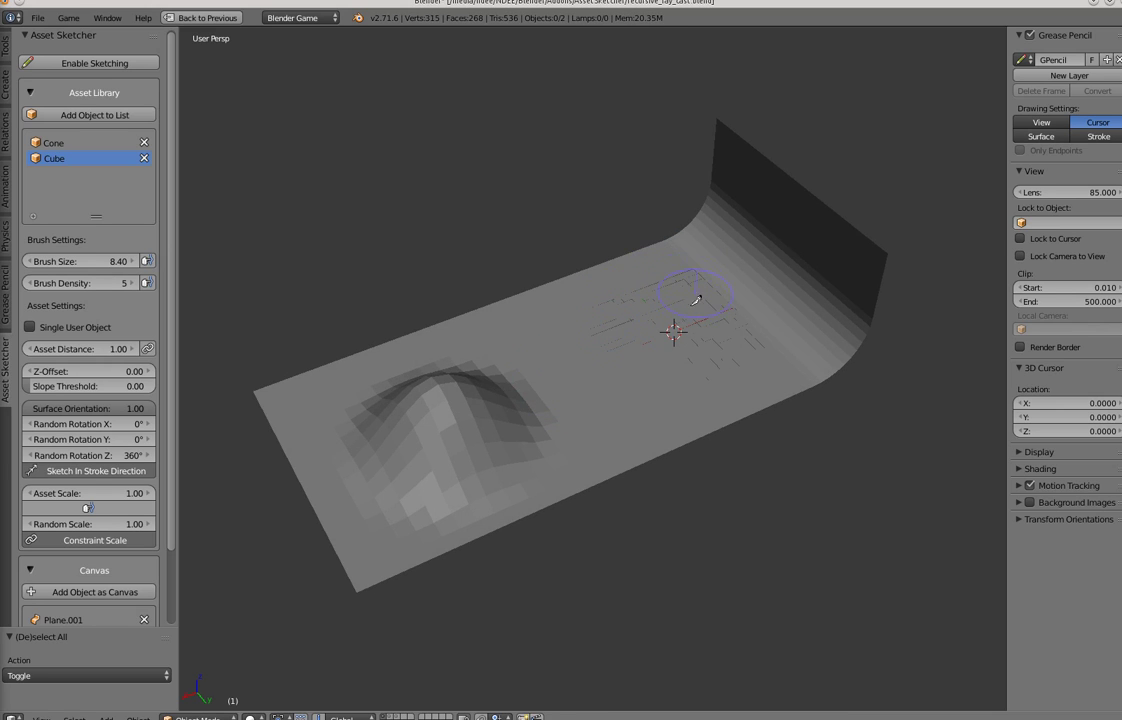
# Step: Resize the sketch brush to 11.50
pyautogui.moveTo(617, 325)
pyautogui.mouseDown(button='middle')
pyautogui.moveTo(638, 310)
pyautogui.moveTo(607, 323)
pyautogui.mouseUp(button='middle')
pyautogui.press('f')
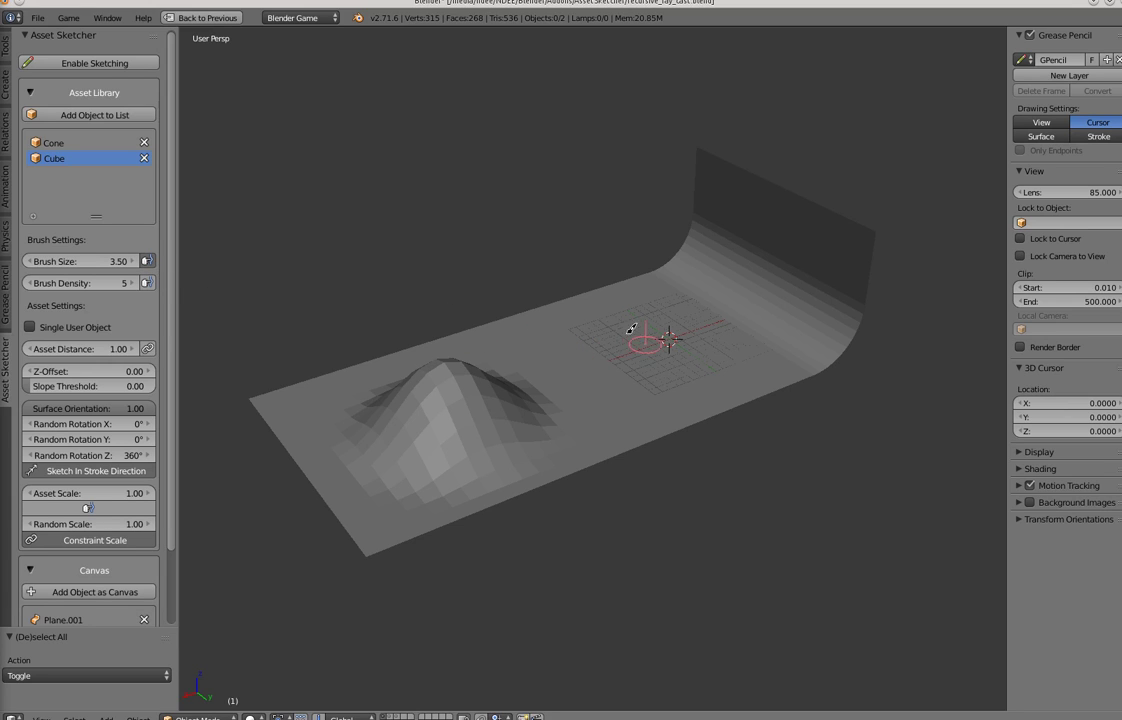
pyautogui.press('f')
pyautogui.click(667, 323)
# Step: Sketch cube strokes across the flat area beside the ramp and erase them again
pyautogui.moveTo(659, 294)
pyautogui.mouseDown()
pyautogui.moveTo(605, 345)
pyautogui.moveTo(629, 371)
pyautogui.moveTo(750, 272)
pyautogui.moveTo(694, 356)
pyautogui.moveTo(578, 350)
pyautogui.moveTo(604, 392)
pyautogui.moveTo(762, 306)
pyautogui.moveTo(625, 304)
pyautogui.mouseUp()
pyautogui.keyDown('ctrl'); pyautogui.moveTo(722, 300); pyautogui.dragTo(609, 320); pyautogui.keyUp('ctrl')
pyautogui.click(711, 285)
pyautogui.moveTo(712, 281)
pyautogui.mouseDown()
pyautogui.moveTo(630, 395)
pyautogui.moveTo(641, 328)
pyautogui.moveTo(734, 286)
pyautogui.mouseUp()
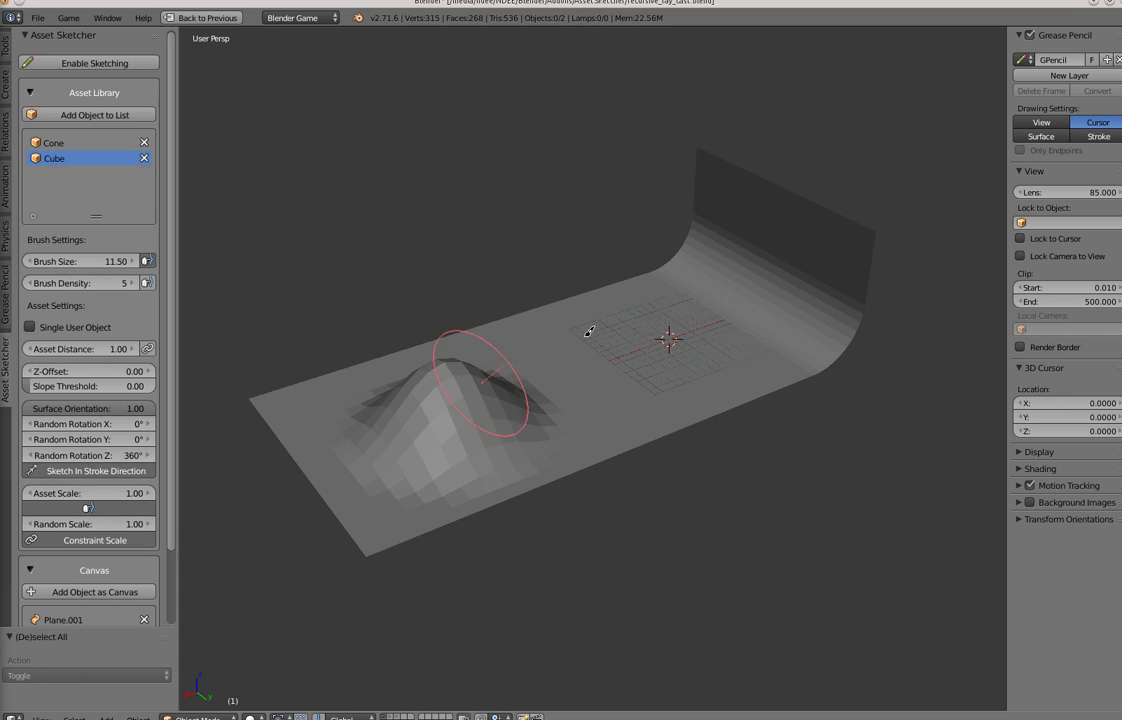
# Step: Sketch small cubes from the foot of the ramp toward the hill and clear them with the eraser brush
pyautogui.moveTo(660, 303); pyautogui.dragTo(656, 318, button='middle')
pyautogui.moveTo(670, 280)
pyautogui.mouseDown()
pyautogui.moveTo(656, 288)
pyautogui.moveTo(645, 369)
pyautogui.moveTo(680, 225)
pyautogui.moveTo(500, 300)
pyautogui.moveTo(340, 386)
pyautogui.moveTo(480, 420)
pyautogui.moveTo(640, 340)
pyautogui.moveTo(776, 314)
pyautogui.moveTo(751, 262)
pyautogui.moveTo(601, 326)
pyautogui.moveTo(540, 425)
pyautogui.moveTo(355, 430)
pyautogui.moveTo(576, 303)
pyautogui.mouseUp()
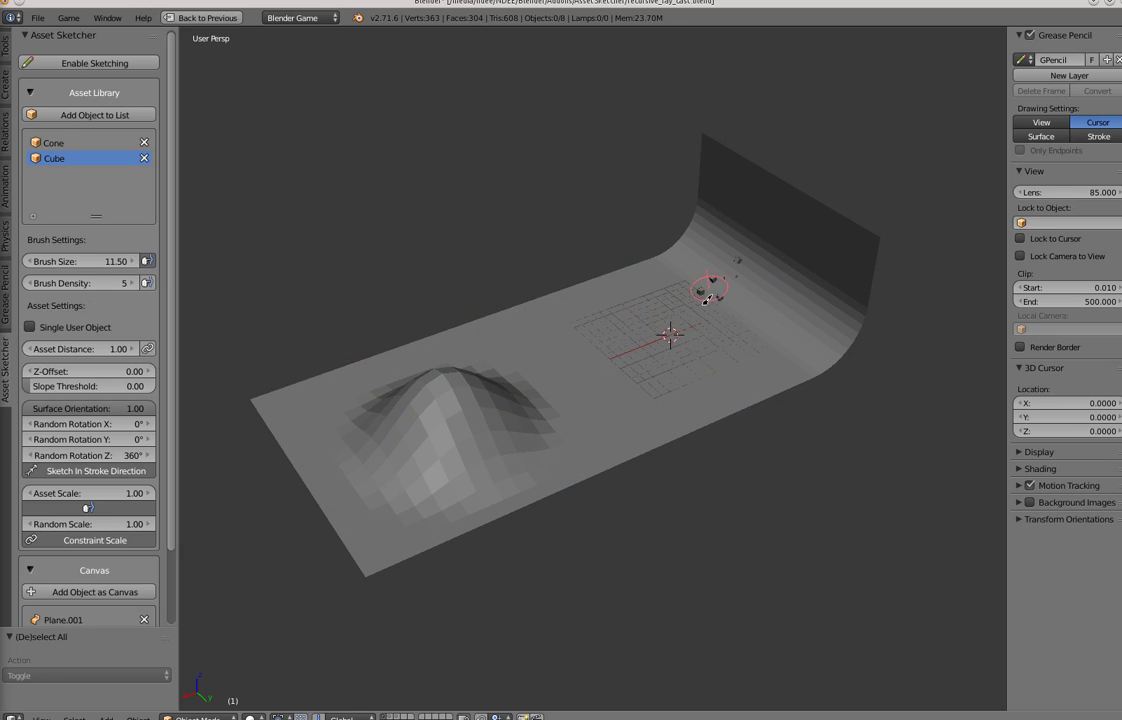
pyautogui.moveTo(709, 293)
pyautogui.mouseDown()
pyautogui.moveTo(650, 430)
pyautogui.moveTo(555, 346)
pyautogui.moveTo(729, 260)
pyautogui.moveTo(690, 315)
pyautogui.moveTo(681, 366)
pyautogui.moveTo(591, 388)
pyautogui.moveTo(626, 365)
pyautogui.mouseUp()
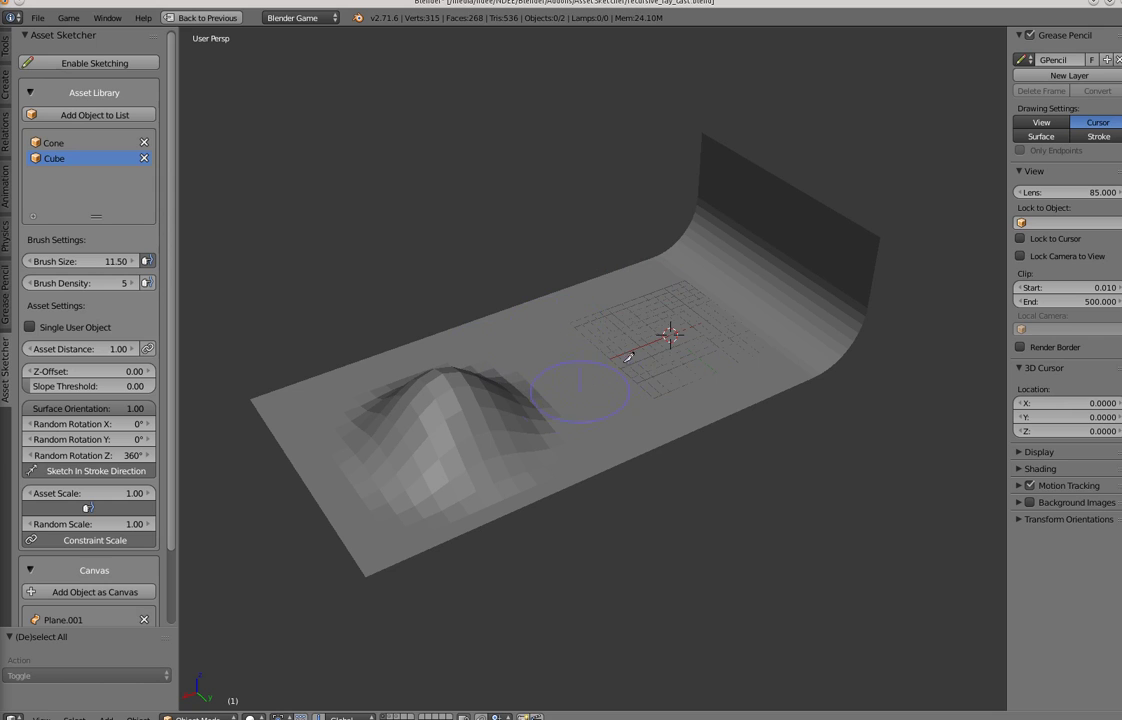
pyautogui.moveTo(634, 338); pyautogui.dragTo(652, 345, button='middle')
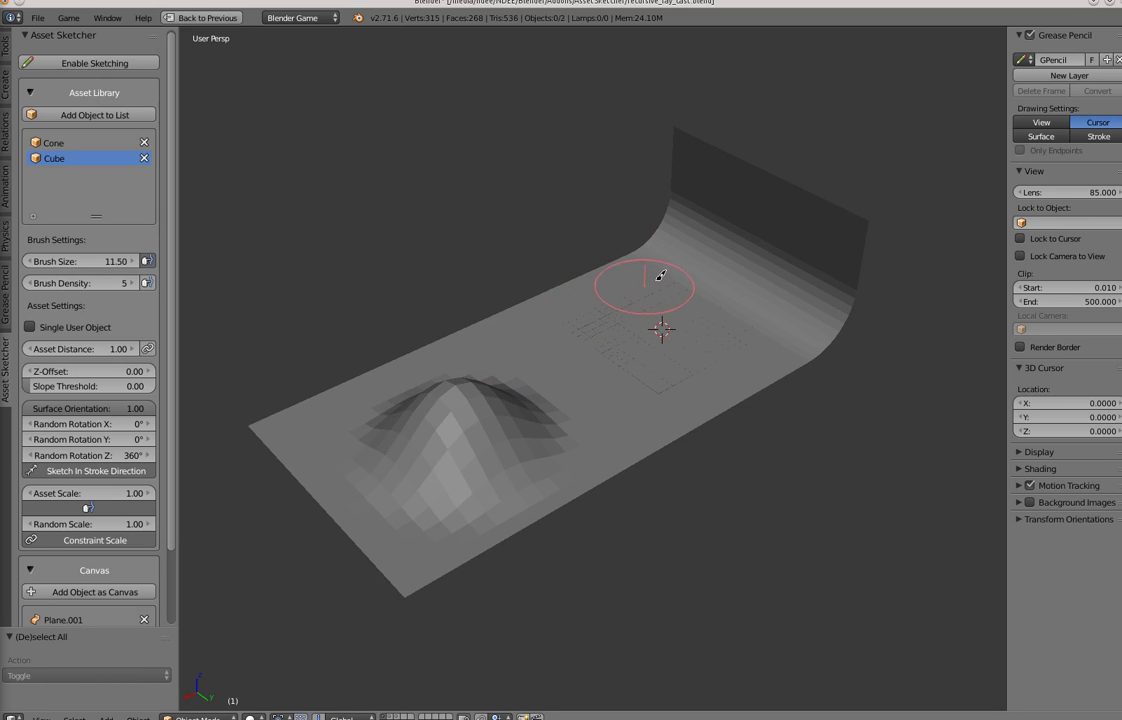
pyautogui.moveTo(655, 281)
pyautogui.mouseDown()
pyautogui.moveTo(576, 363)
pyautogui.moveTo(662, 352)
pyautogui.moveTo(656, 333)
pyautogui.moveTo(534, 331)
pyautogui.mouseUp()
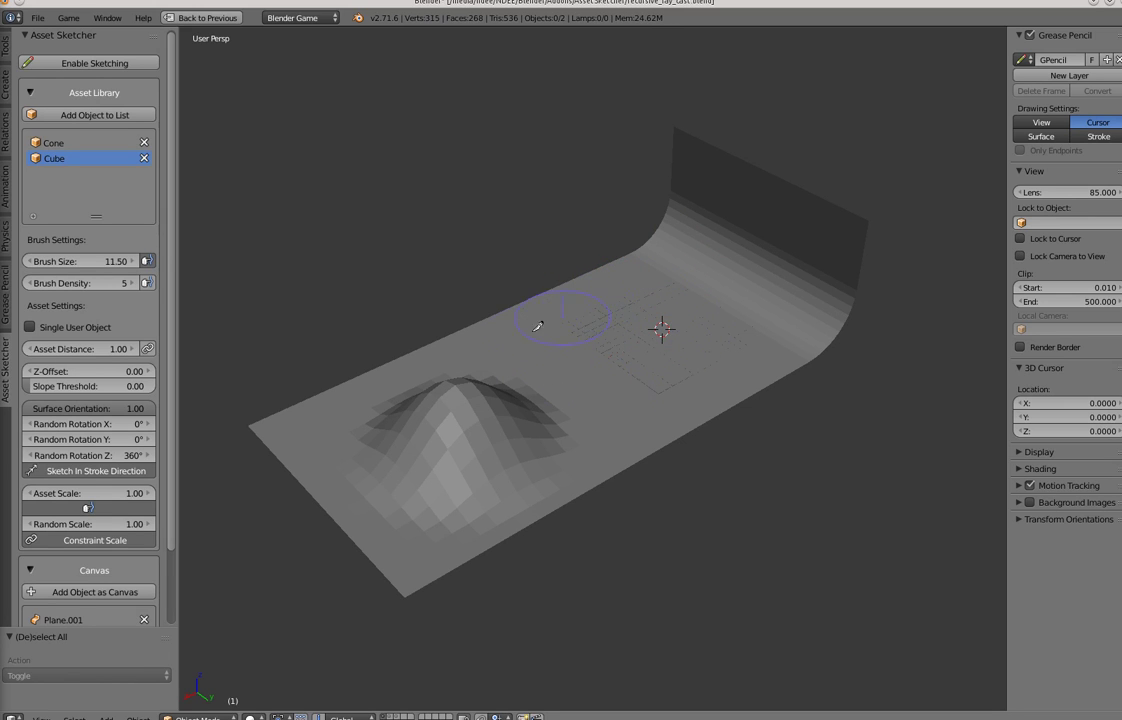
# Step: Set the slope threshold to 1.00 and sketch cubes on the flat ground around the hill
pyautogui.moveTo(600, 335); pyautogui.dragTo(647, 290, button='middle')
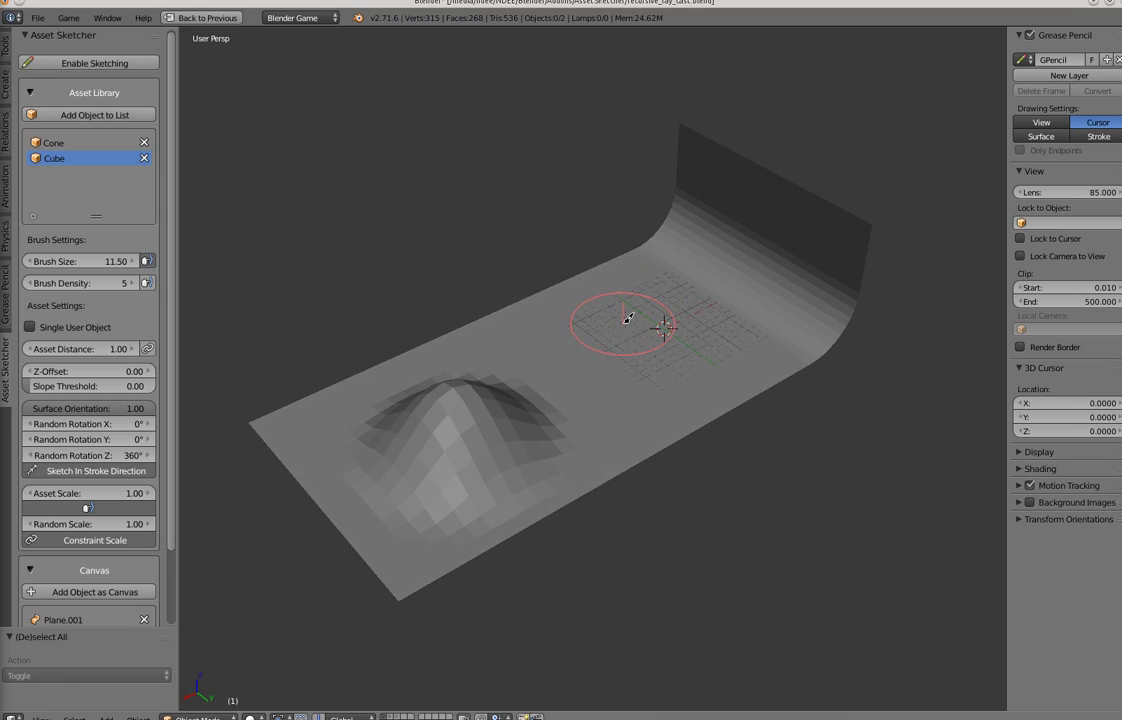
pyautogui.moveTo(634, 306); pyautogui.dragTo(633, 306, button='middle')
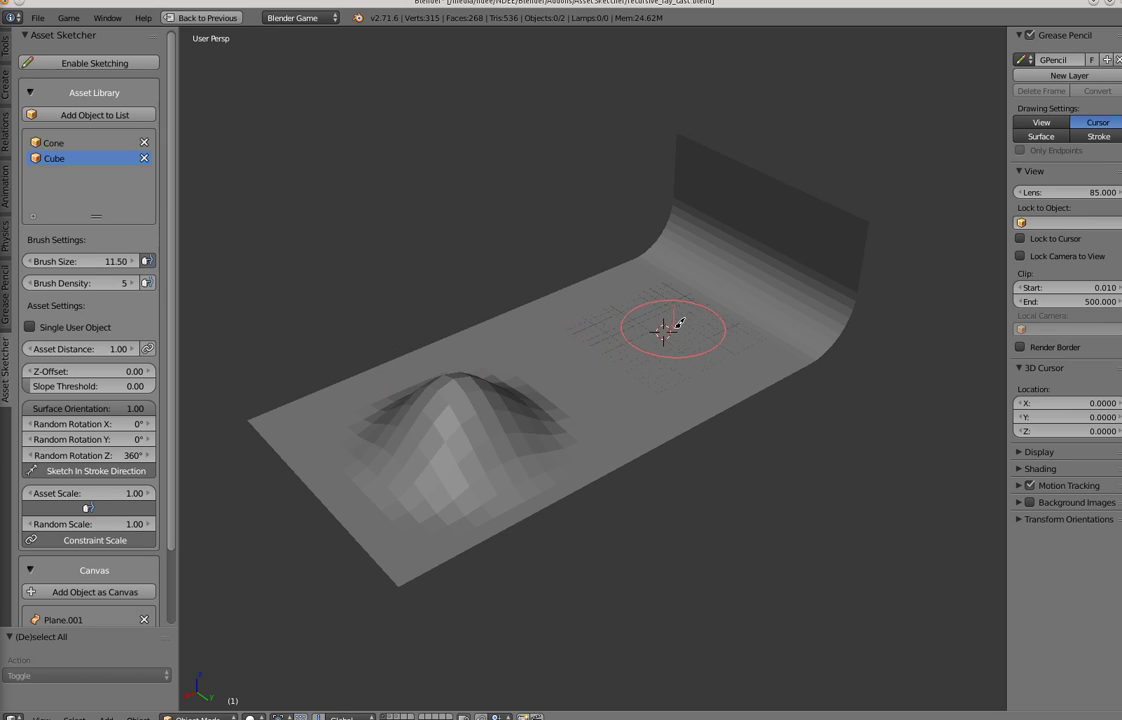
pyautogui.moveTo(622, 302); pyautogui.dragTo(648, 309, button='middle')
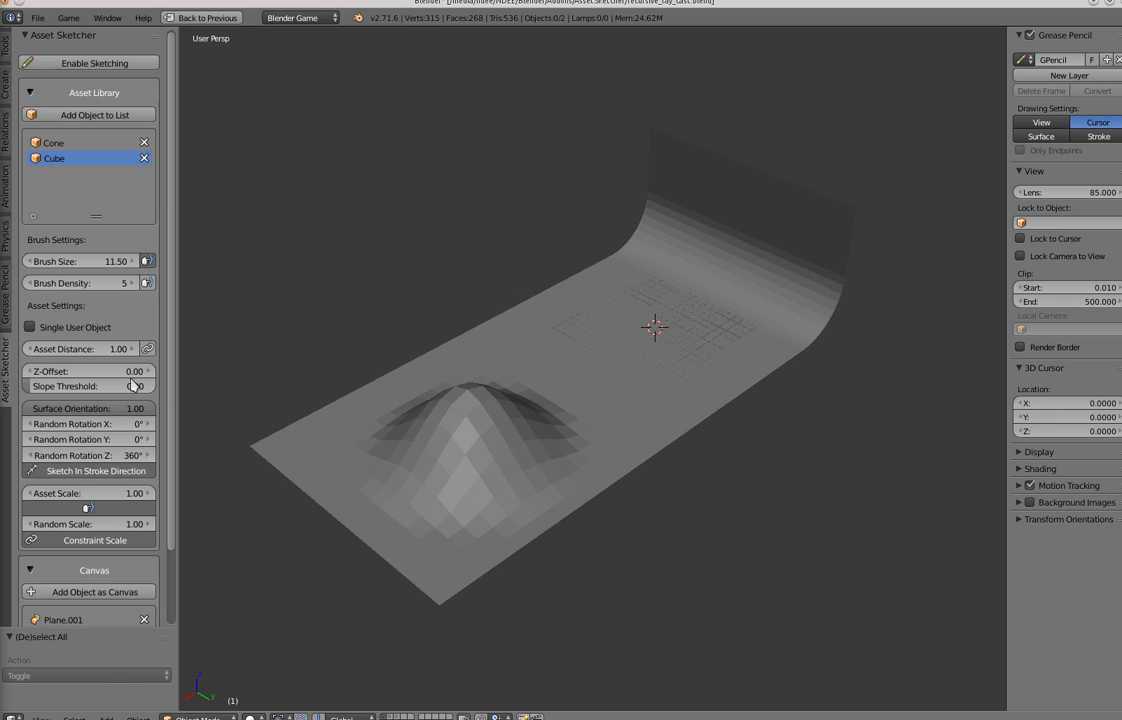
pyautogui.moveTo(54, 386); pyautogui.dragTo(222, 411)
pyautogui.moveTo(641, 300)
pyautogui.mouseDown()
pyautogui.moveTo(566, 450)
pyautogui.moveTo(352, 505)
pyautogui.moveTo(590, 484)
pyautogui.moveTo(485, 352)
pyautogui.moveTo(405, 318)
pyautogui.mouseUp()
pyautogui.moveTo(528, 352)
pyautogui.mouseDown(button='middle')
pyautogui.moveTo(484, 403)
pyautogui.moveTo(496, 308)
pyautogui.mouseUp(button='middle')
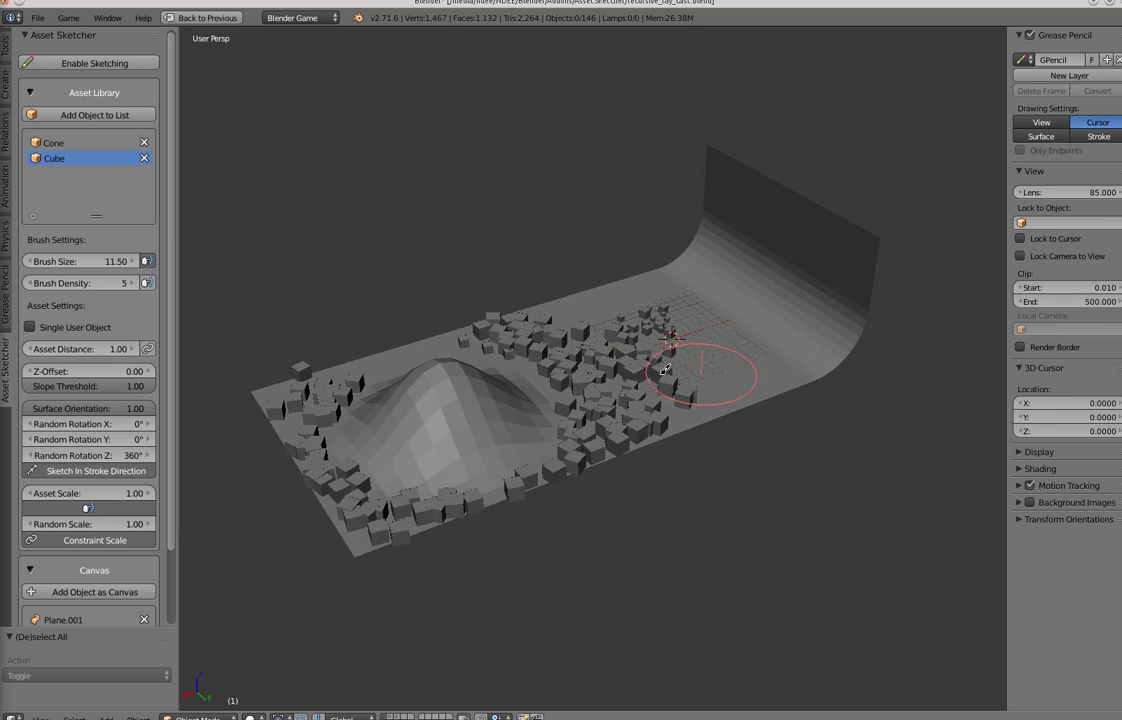
# Step: Sketch a further stroke over the hill and erase all cubes from the canvas
pyautogui.moveTo(513, 364); pyautogui.dragTo(514, 425, button='middle')
pyautogui.moveTo(525, 375); pyautogui.dragTo(415, 392)
pyautogui.moveTo(485, 360)
pyautogui.keyDown('ctrl'); pyautogui.mouseDown()
pyautogui.moveTo(538, 368)
pyautogui.moveTo(646, 426)
pyautogui.moveTo(295, 610)
pyautogui.moveTo(371, 404)
pyautogui.mouseUp(); pyautogui.keyUp('ctrl')
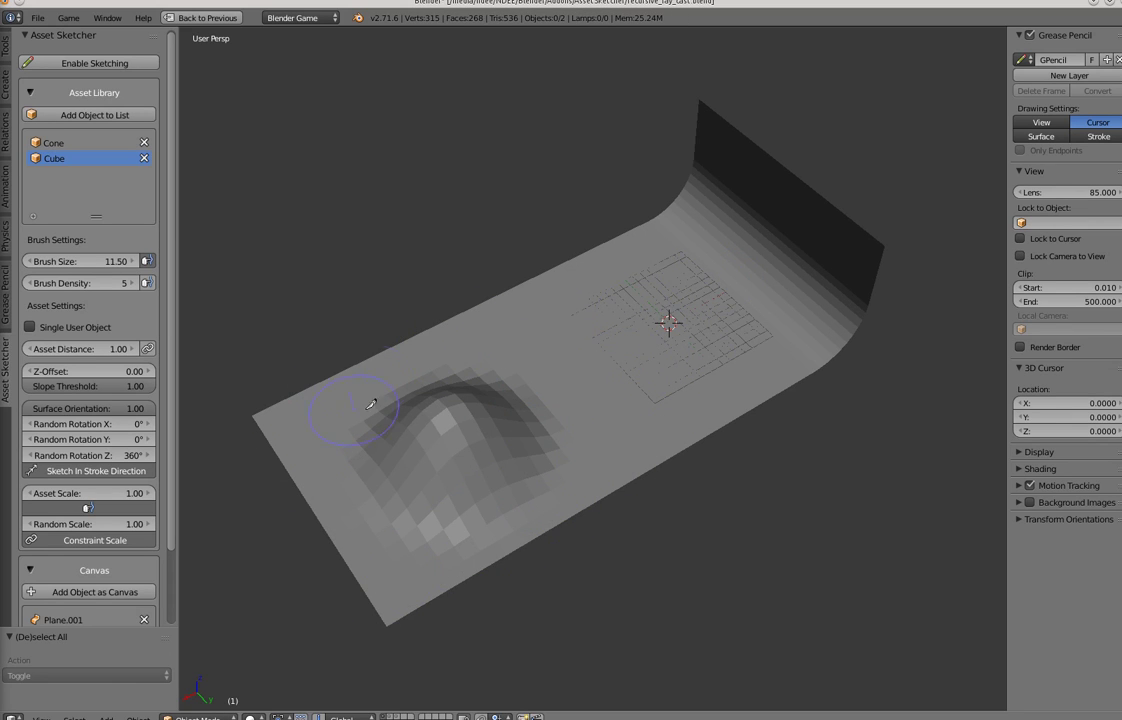
# Step: Sketch cubes over the hill and the curved ramp while reducing the slope threshold to 0.00
pyautogui.moveTo(144, 390); pyautogui.dragTo(107, 388)
pyautogui.moveTo(413, 425)
pyautogui.mouseDown()
pyautogui.moveTo(640, 390)
pyautogui.moveTo(494, 461)
pyautogui.moveTo(420, 430)
pyautogui.moveTo(650, 275)
pyautogui.moveTo(805, 245)
pyautogui.moveTo(705, 241)
pyautogui.moveTo(665, 255)
pyautogui.mouseUp()
pyautogui.moveTo(112, 387); pyautogui.dragTo(2, 387)
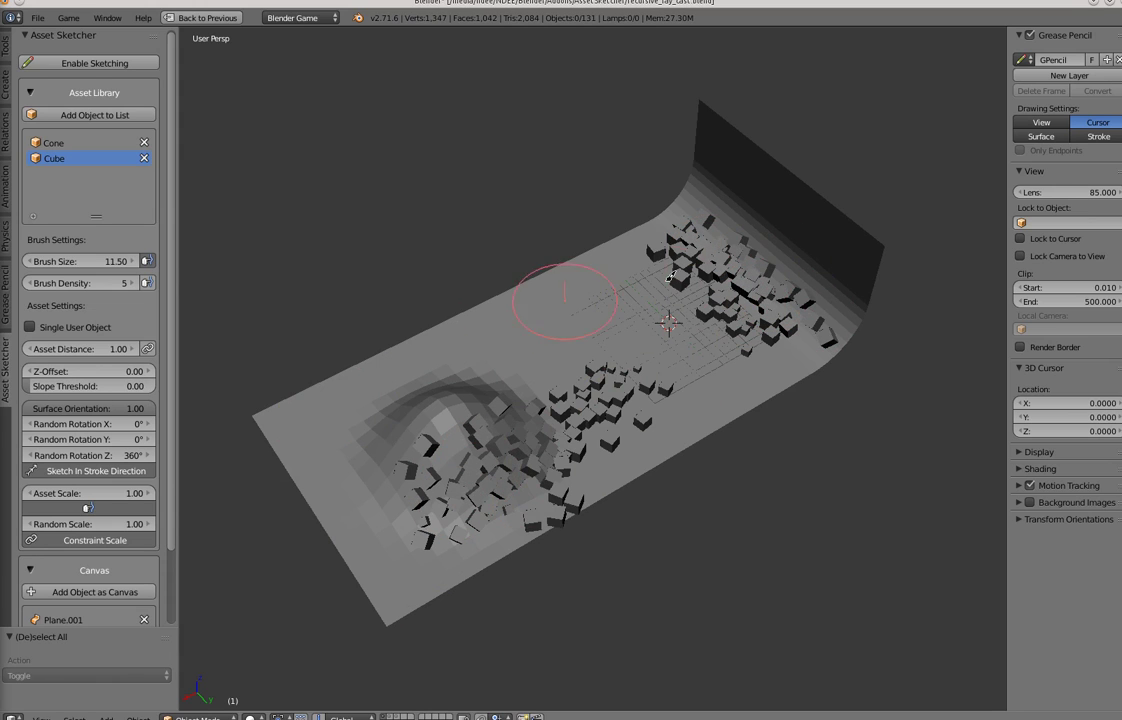
# Step: Extend the cube stroke along the ramp and erase every cube from the canvas
pyautogui.moveTo(703, 248); pyautogui.dragTo(735, 245, button='middle')
pyautogui.moveTo(737, 244)
pyautogui.mouseDown()
pyautogui.moveTo(784, 195)
pyautogui.moveTo(760, 225)
pyautogui.moveTo(805, 380)
pyautogui.moveTo(609, 420)
pyautogui.moveTo(345, 505)
pyautogui.moveTo(340, 370)
pyautogui.moveTo(480, 320)
pyautogui.moveTo(663, 283)
pyautogui.moveTo(680, 343)
pyautogui.mouseUp()
pyautogui.moveTo(540, 350)
pyautogui.mouseDown(button='middle')
pyautogui.moveTo(576, 333)
pyautogui.moveTo(614, 335)
pyautogui.moveTo(448, 375)
pyautogui.mouseUp(button='middle')
pyautogui.moveTo(400, 350)
pyautogui.keyDown('ctrl'); pyautogui.mouseDown()
pyautogui.moveTo(380, 337)
pyautogui.moveTo(350, 489)
pyautogui.moveTo(320, 380)
pyautogui.moveTo(440, 410)
pyautogui.moveTo(690, 300)
pyautogui.moveTo(714, 387)
pyautogui.moveTo(700, 260)
pyautogui.moveTo(769, 188)
pyautogui.moveTo(769, 243)
pyautogui.moveTo(577, 296)
pyautogui.moveTo(518, 334)
pyautogui.mouseUp(); pyautogui.keyUp('ctrl')
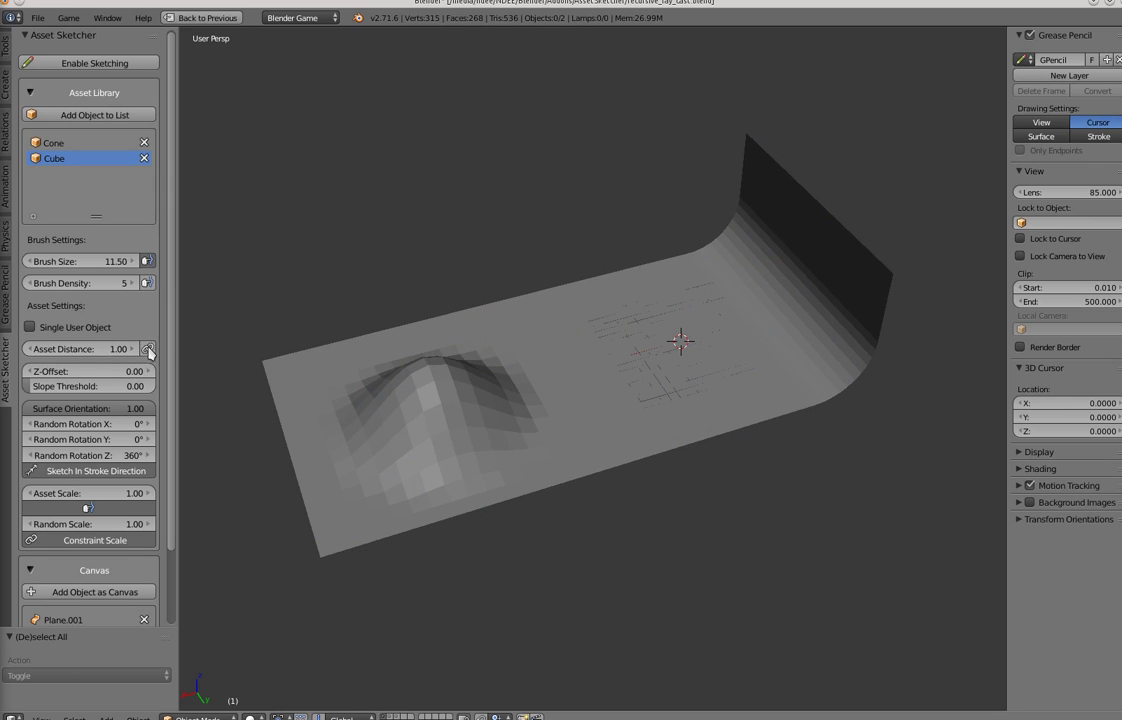
# Step: Sketch cubes around the hill and across the flat area, resizing the brush to 7.70 between strokes
pyautogui.moveTo(721, 298)
pyautogui.mouseDown()
pyautogui.moveTo(656, 346)
pyautogui.moveTo(378, 298)
pyautogui.moveTo(312, 328)
pyautogui.moveTo(290, 395)
pyautogui.moveTo(424, 503)
pyautogui.moveTo(450, 470)
pyautogui.moveTo(530, 440)
pyautogui.moveTo(645, 430)
pyautogui.moveTo(632, 443)
pyautogui.mouseUp()
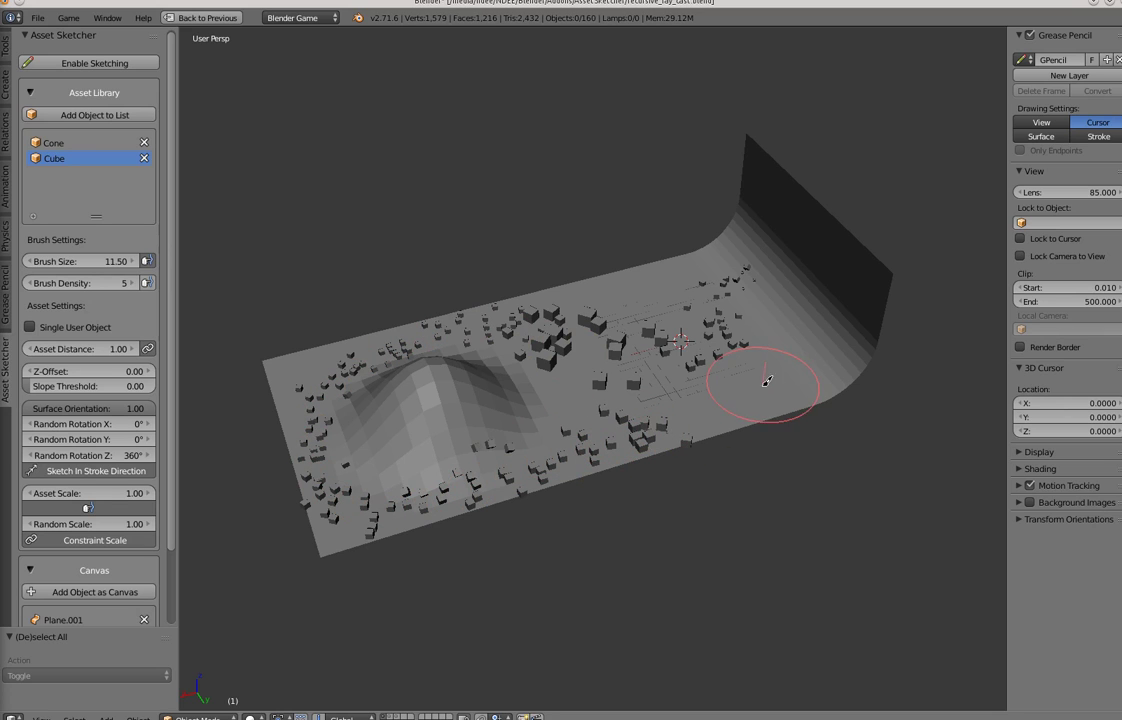
pyautogui.press('f')
pyautogui.moveTo(796, 359)
pyautogui.mouseDown()
pyautogui.moveTo(768, 371)
pyautogui.moveTo(600, 345)
pyautogui.moveTo(525, 350)
pyautogui.moveTo(460, 385)
pyautogui.moveTo(476, 410)
pyautogui.mouseUp()
# Step: Enlarge the brush to 17.10 and erase all sketched cubes
pyautogui.press('f')
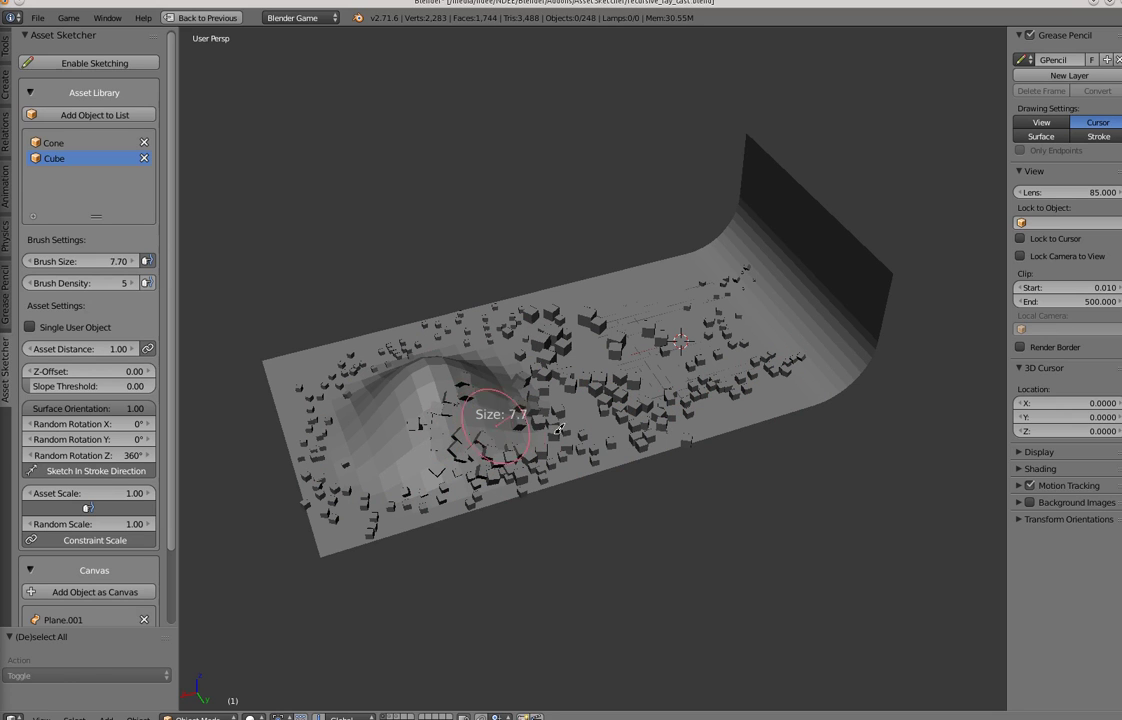
pyautogui.moveTo(656, 363)
pyautogui.keyDown('ctrl'); pyautogui.mouseDown()
pyautogui.moveTo(770, 276)
pyautogui.moveTo(628, 367)
pyautogui.moveTo(405, 605)
pyautogui.moveTo(335, 445)
pyautogui.moveTo(561, 373)
pyautogui.mouseUp(); pyautogui.keyUp('ctrl')
pyautogui.moveTo(561, 373)
pyautogui.mouseDown(button='middle')
pyautogui.moveTo(593, 370)
pyautogui.moveTo(598, 355)
pyautogui.mouseUp(button='middle')
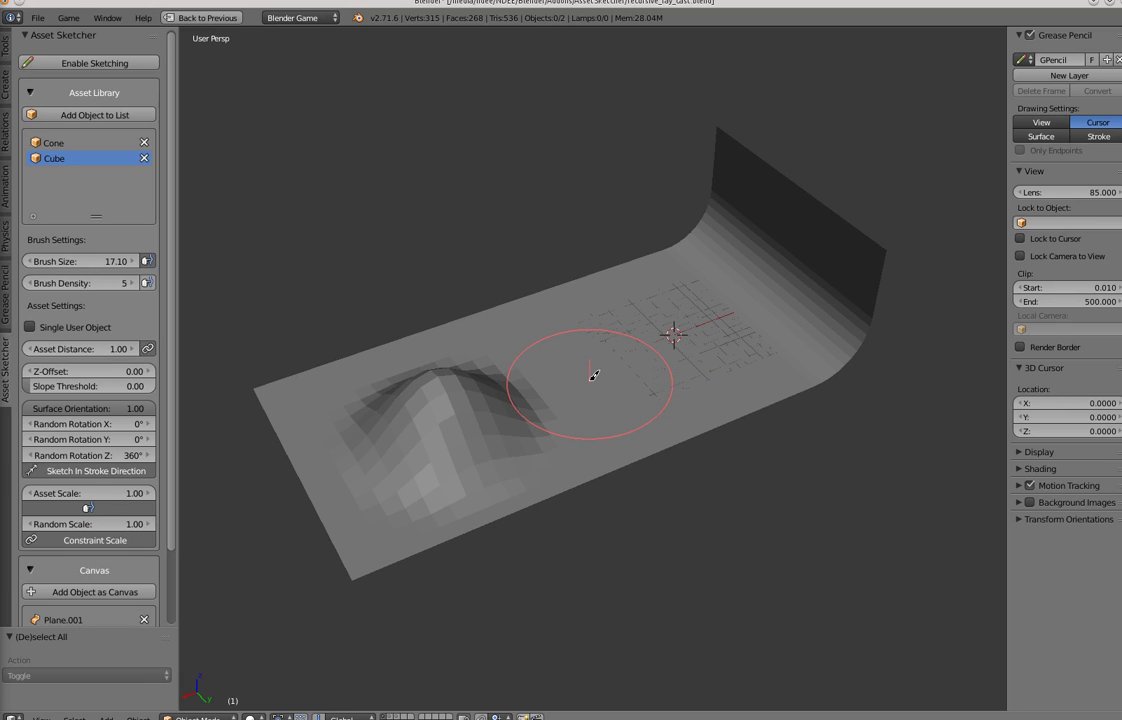
# Step: Sketch a stroke with the enlarged brush from the ramp toward the hill and erase its cubes
pyautogui.moveTo(645, 298); pyautogui.dragTo(680, 302, button='middle')
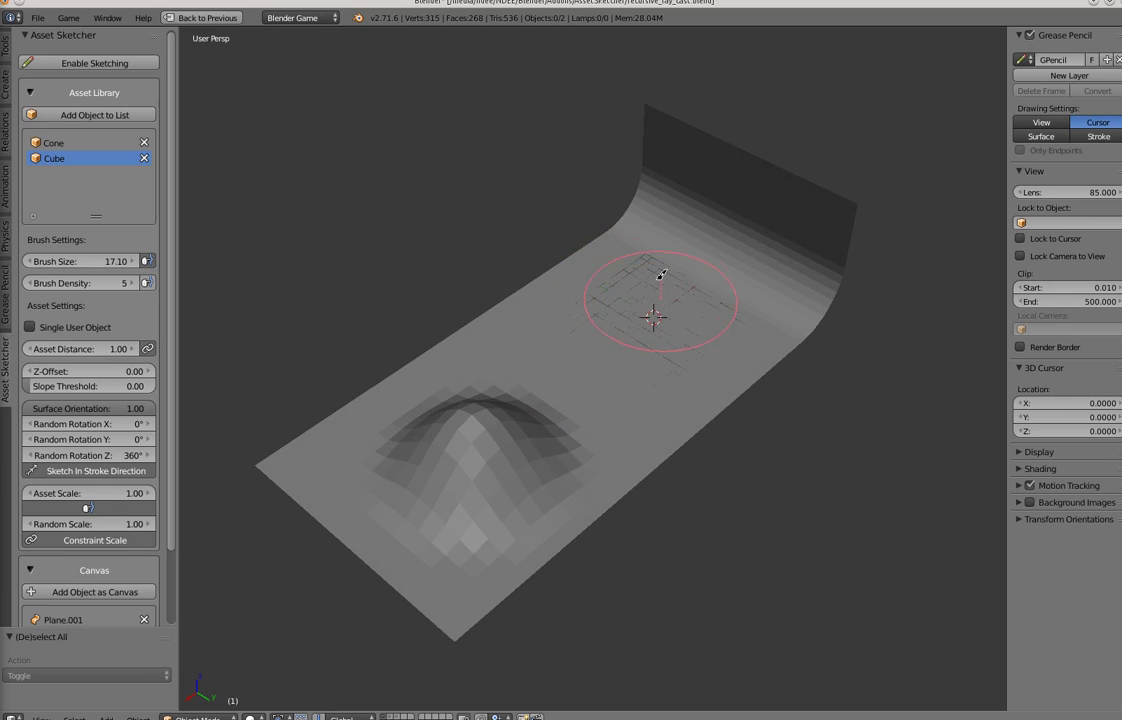
pyautogui.moveTo(654, 251)
pyautogui.mouseDown()
pyautogui.moveTo(616, 368)
pyautogui.moveTo(556, 391)
pyautogui.moveTo(569, 360)
pyautogui.moveTo(513, 376)
pyautogui.moveTo(640, 363)
pyautogui.moveTo(643, 263)
pyautogui.moveTo(542, 334)
pyautogui.moveTo(503, 386)
pyautogui.mouseUp()
pyautogui.moveTo(606, 354); pyautogui.dragTo(571, 343, button='middle')
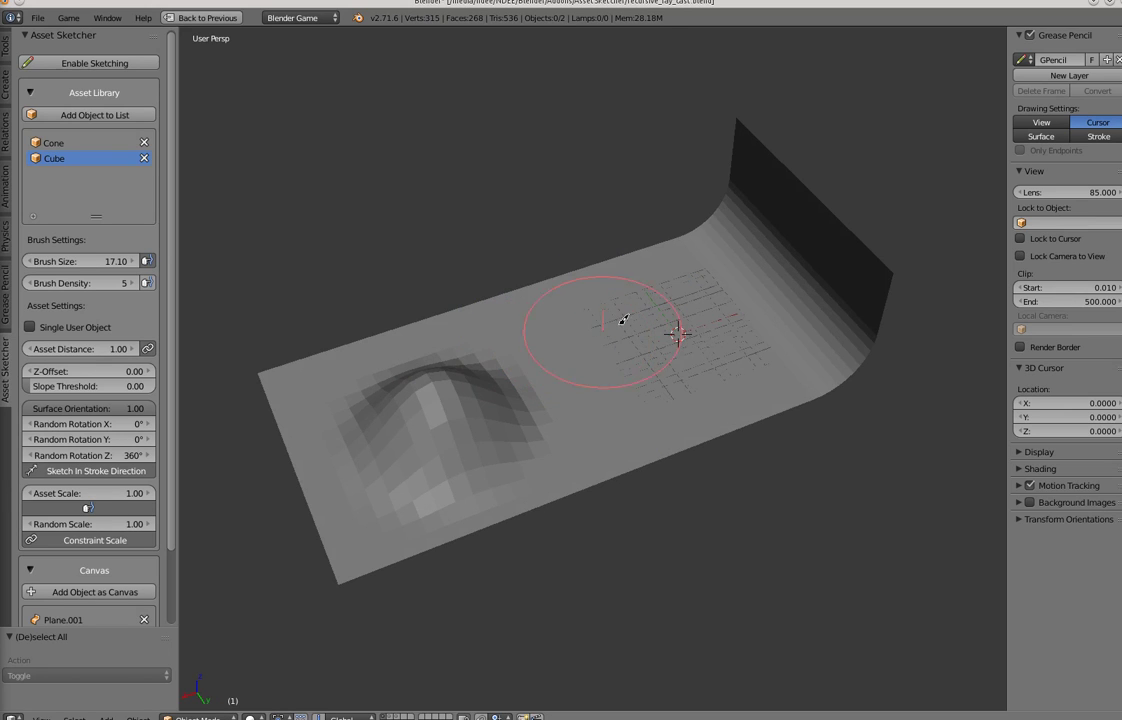
# Step: Set the brush size to 9.00 and sketch a test stroke of cubes on the flat area, erasing it again
pyautogui.press('f')
pyautogui.click(570, 330)
pyautogui.moveTo(719, 253); pyautogui.dragTo(752, 257, button='middle')
pyautogui.moveTo(677, 259)
pyautogui.mouseDown()
pyautogui.moveTo(592, 321)
pyautogui.moveTo(655, 320)
pyautogui.moveTo(665, 305)
pyautogui.moveTo(640, 370)
pyautogui.moveTo(624, 359)
pyautogui.moveTo(645, 342)
pyautogui.moveTo(745, 354)
pyautogui.moveTo(712, 275)
pyautogui.moveTo(670, 310)
pyautogui.mouseUp()
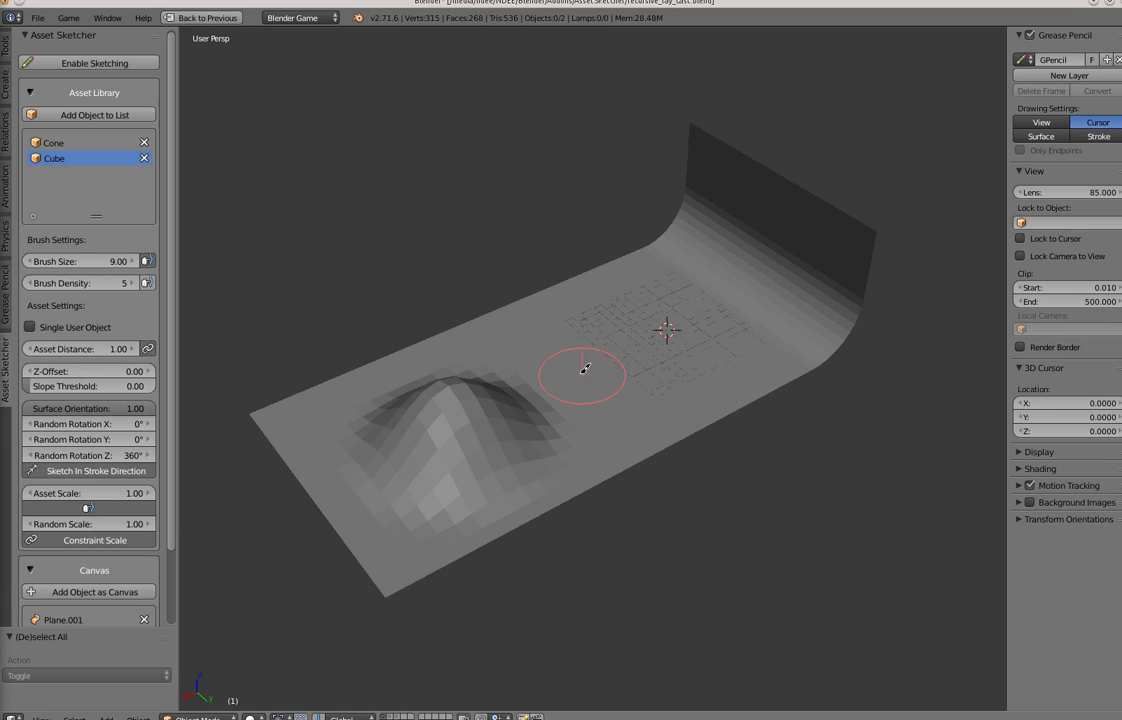
pyautogui.moveTo(600, 316)
pyautogui.mouseDown(button='middle')
pyautogui.moveTo(639, 290)
pyautogui.moveTo(629, 310)
pyautogui.mouseUp(button='middle')
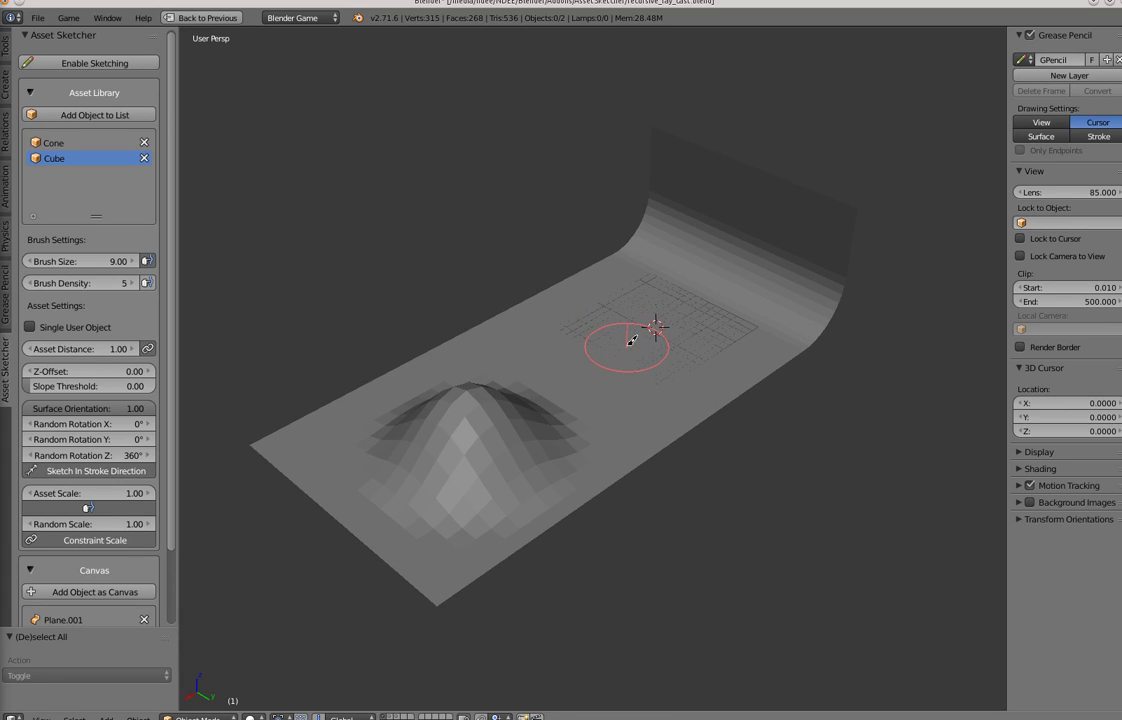
pyautogui.moveTo(630, 323)
pyautogui.mouseDown(button='middle')
pyautogui.moveTo(622, 318)
pyautogui.moveTo(653, 352)
pyautogui.moveTo(636, 327)
pyautogui.mouseUp(button='middle')
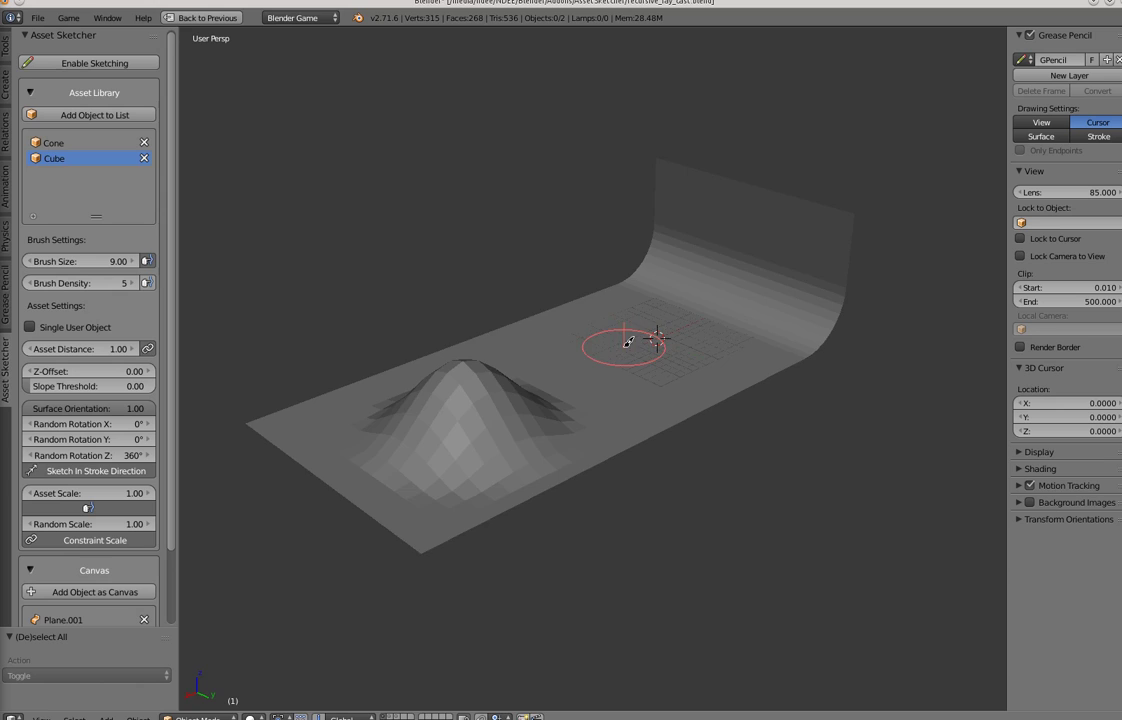
pyautogui.moveTo(628, 342)
pyautogui.mouseDown(button='middle')
pyautogui.moveTo(610, 371)
pyautogui.moveTo(597, 349)
pyautogui.mouseUp(button='middle')
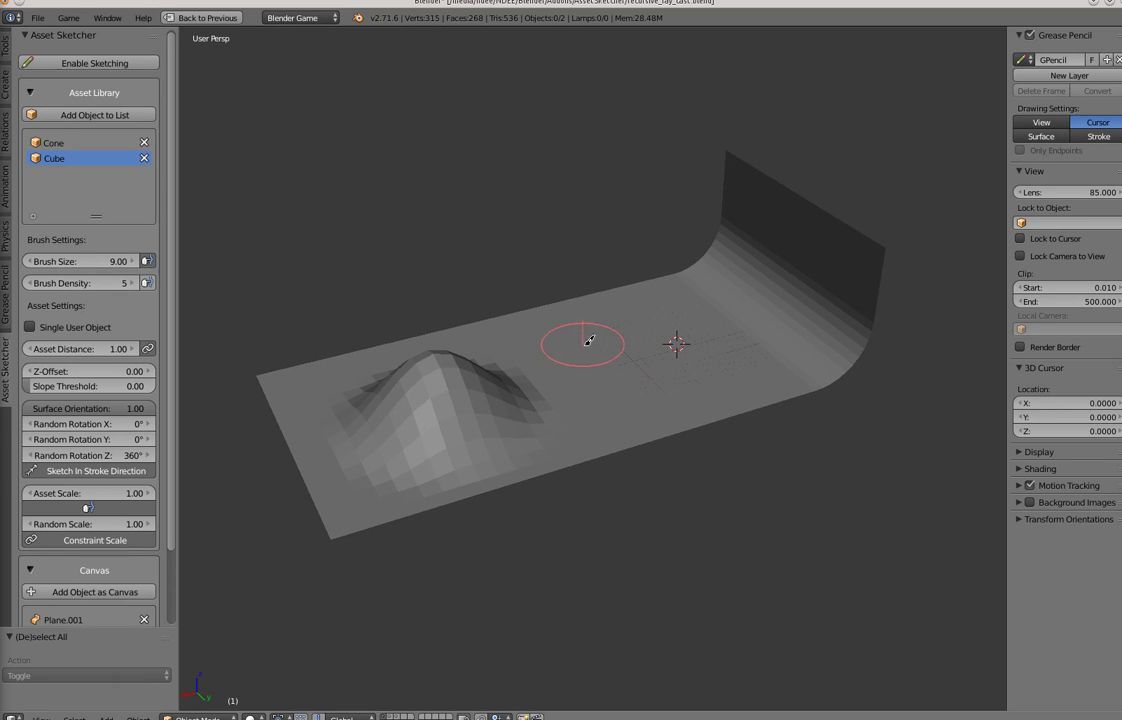
pyautogui.moveTo(590, 341); pyautogui.dragTo(591, 309, button='middle')
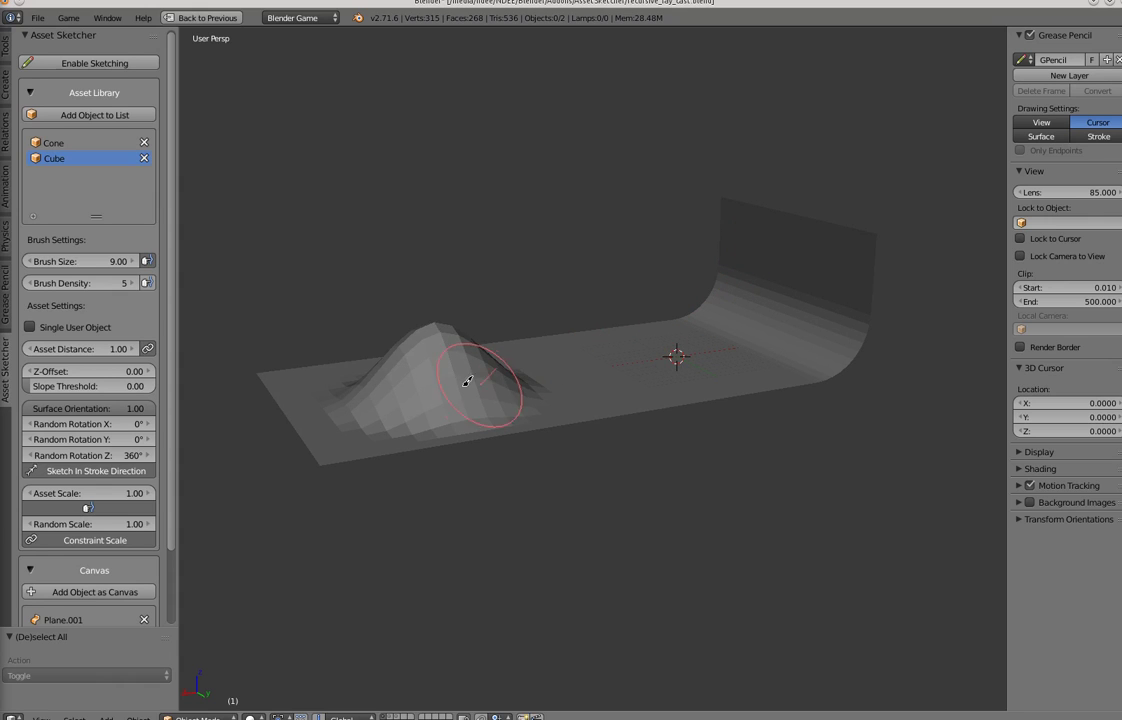
pyautogui.moveTo(533, 393)
pyautogui.mouseDown(button='middle')
pyautogui.moveTo(673, 401)
pyautogui.moveTo(612, 328)
pyautogui.moveTo(634, 330)
pyautogui.moveTo(605, 248)
pyautogui.moveTo(613, 334)
pyautogui.mouseUp(button='middle')
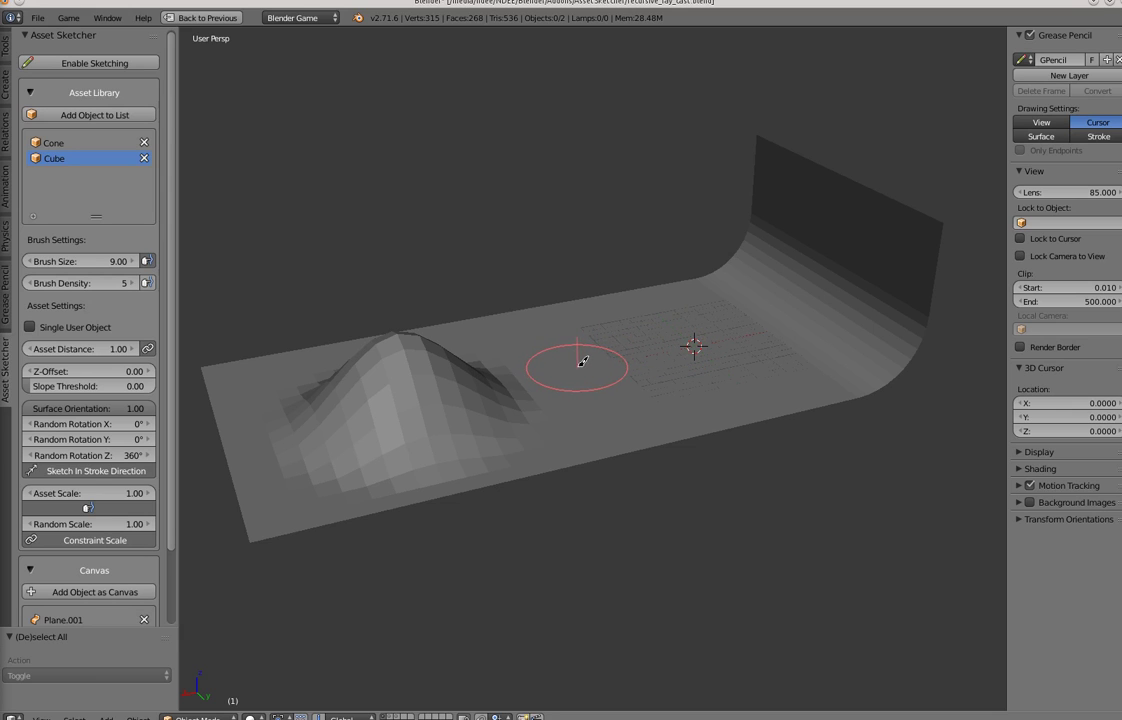
pyautogui.moveTo(583, 361); pyautogui.dragTo(613, 360, button='middle')
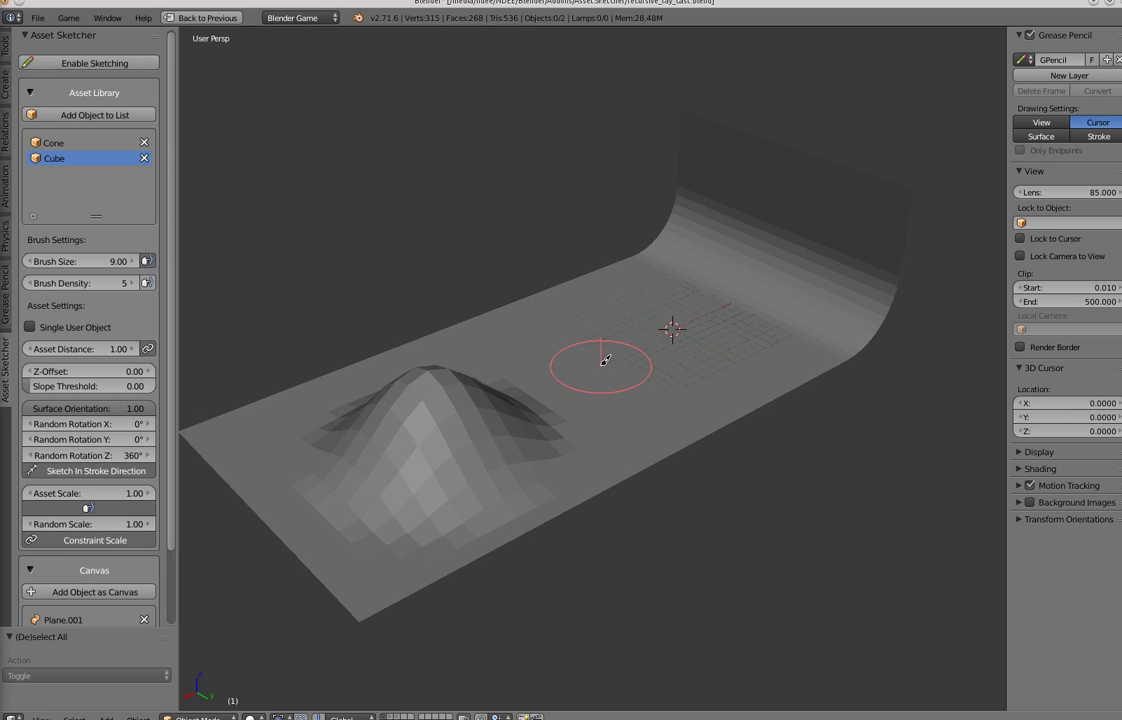